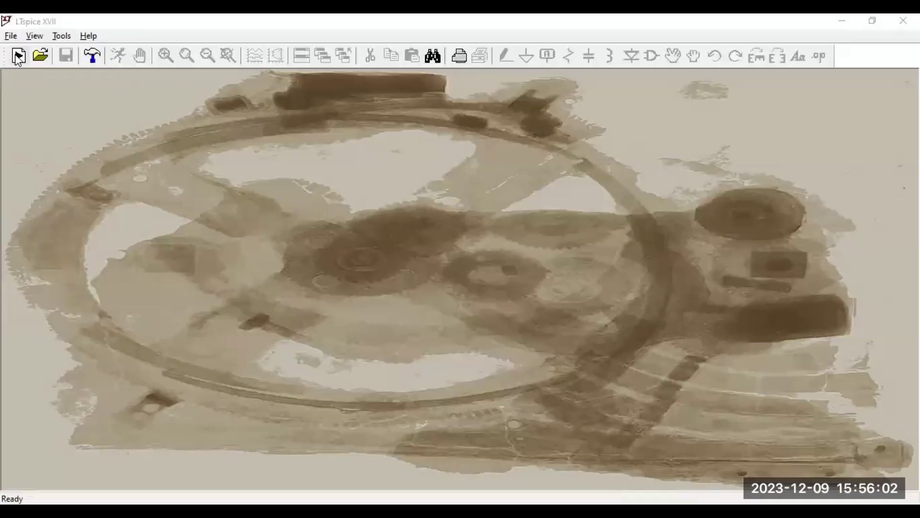
Start a new schematic and place diode D1 horizontally at the canvas centre.
{"action": "left_click", "coordinate": [18, 56]}
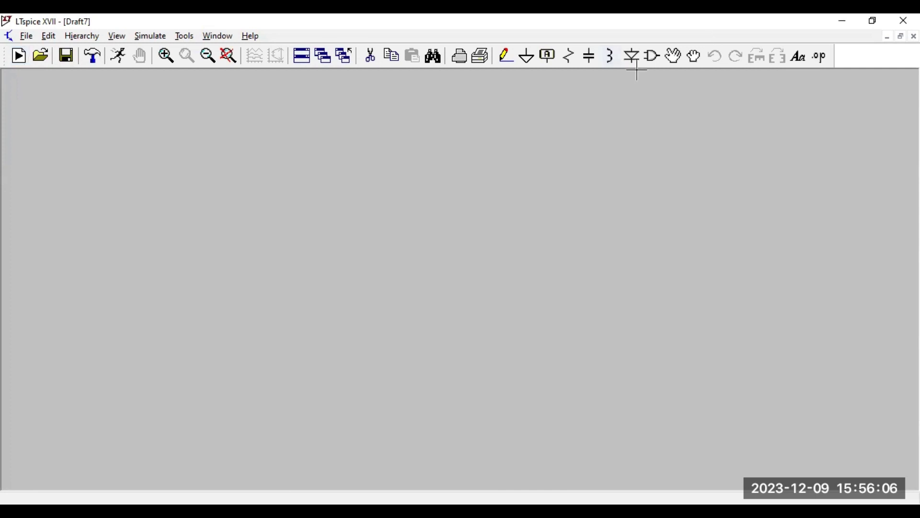
{"action": "left_click", "coordinate": [633, 55]}
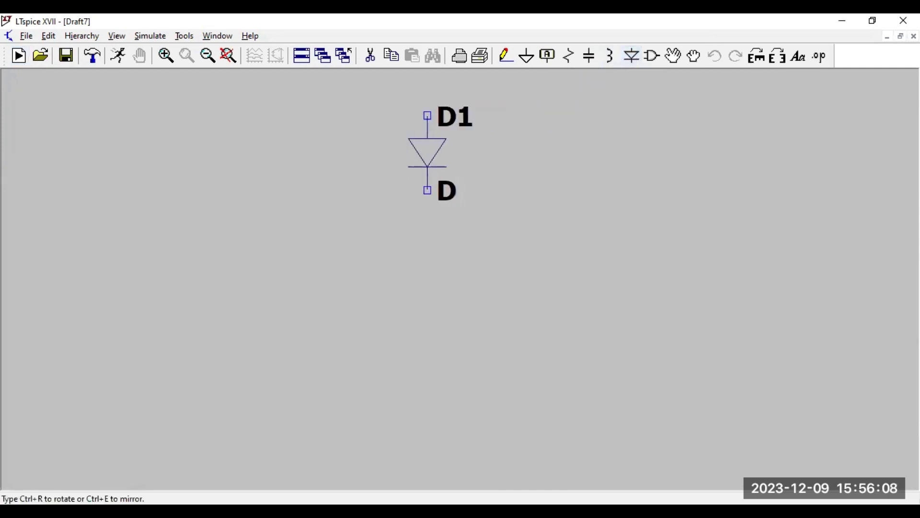
{"action": "key", "text": "ctrl+r"}
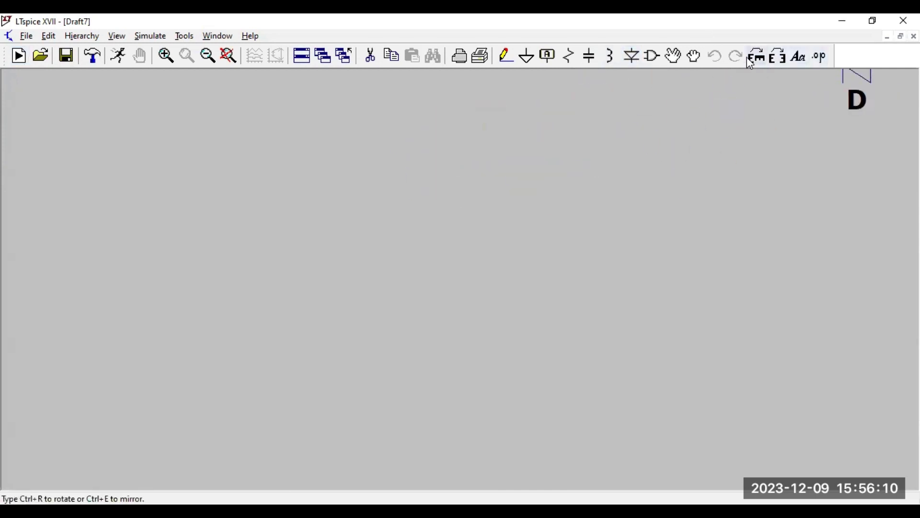
{"action": "left_click", "coordinate": [751, 55]}
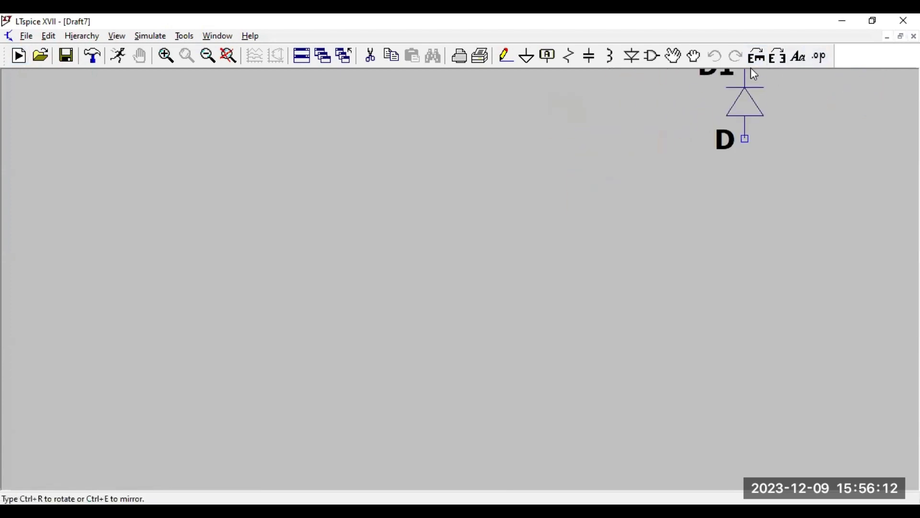
{"action": "key", "text": "ctrl+r"}
{"action": "left_click", "coordinate": [484, 186]}
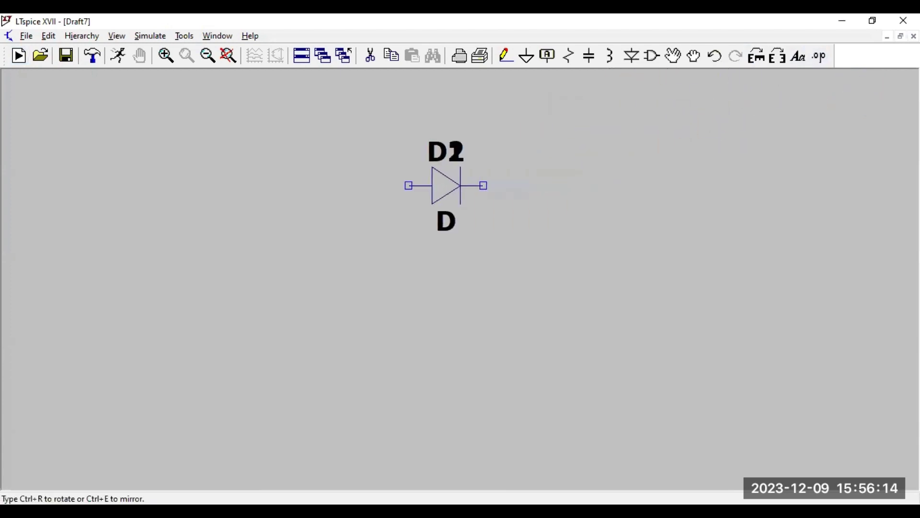
{"action": "key", "text": "Escape"}
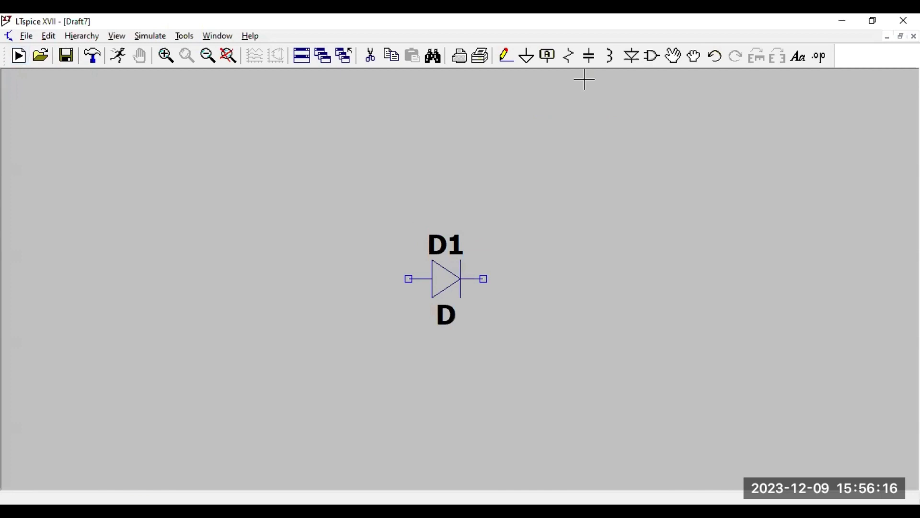
Place resistor R1 and capacitor C1 to the right of the diode.
{"action": "left_click", "coordinate": [569, 56]}
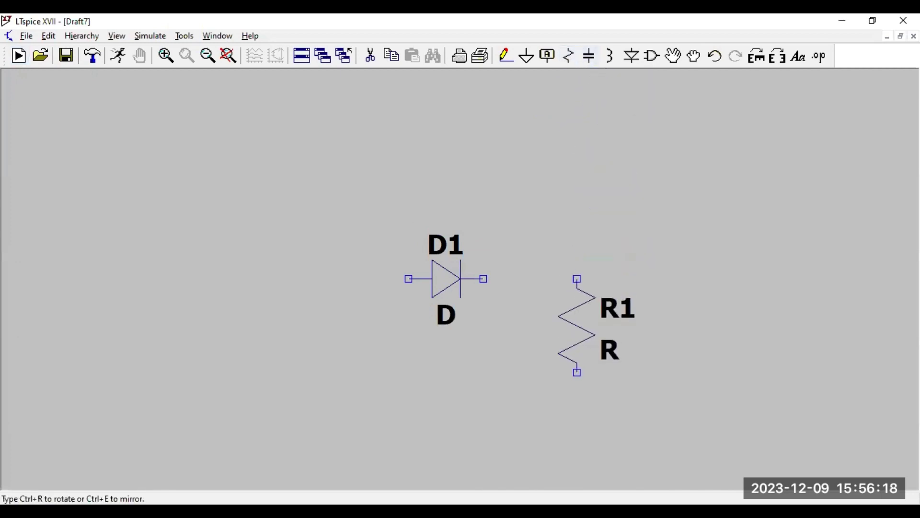
{"action": "left_click", "coordinate": [540, 297]}
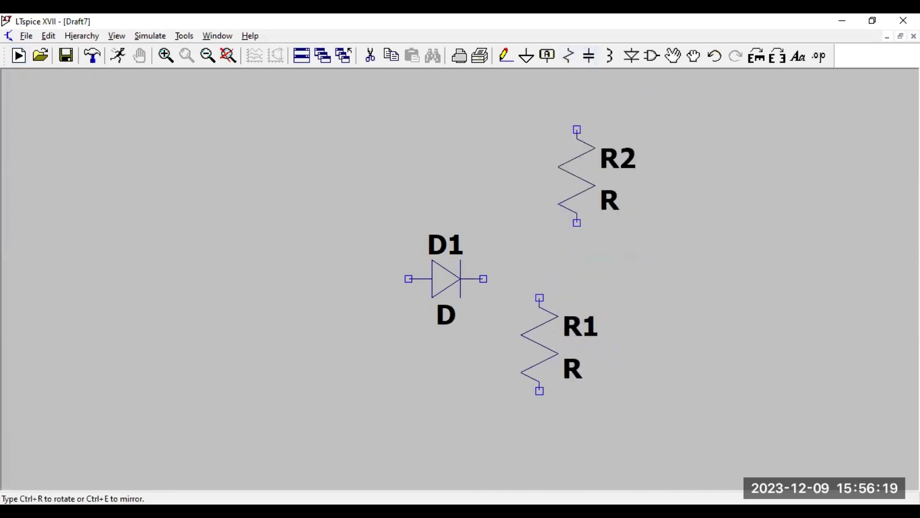
{"action": "left_click", "coordinate": [593, 57]}
{"action": "left_click", "coordinate": [627, 341]}
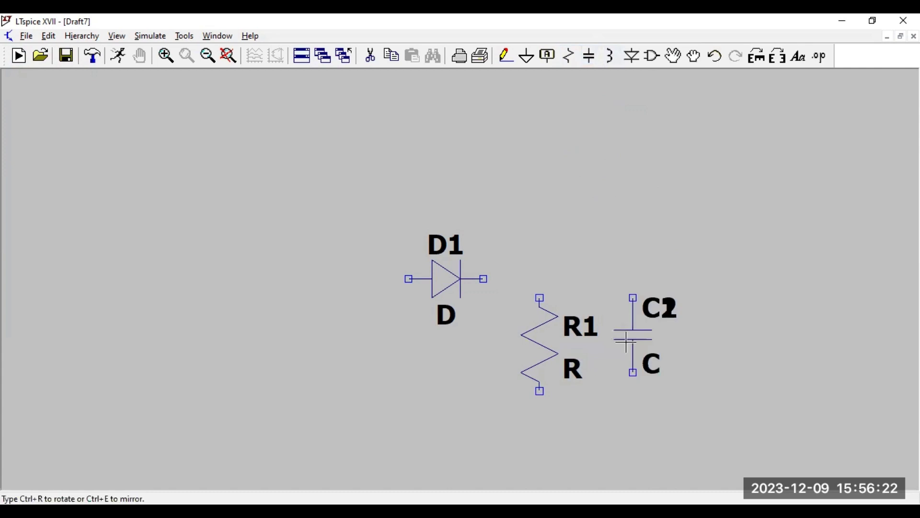
{"action": "key", "text": "Escape"}
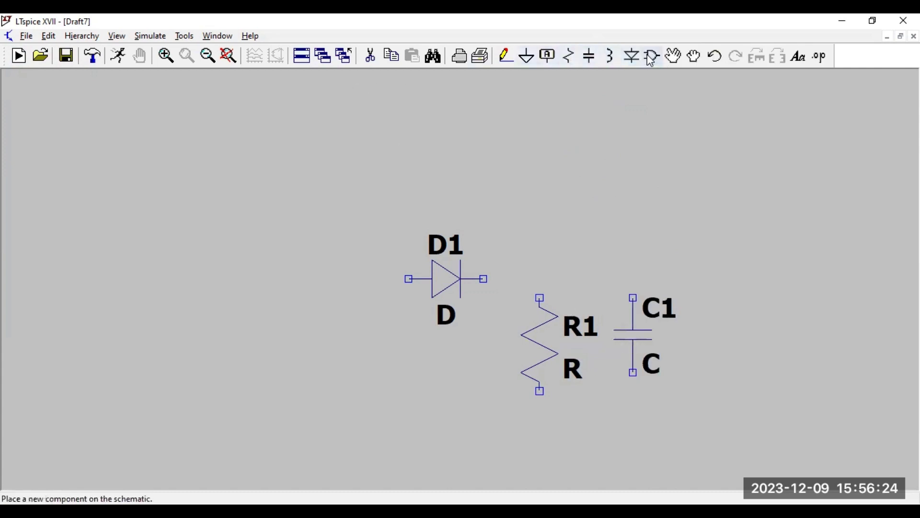
Add voltage source V1 from the component library and a ground symbol below the circuit.
{"action": "left_click", "coordinate": [653, 56]}
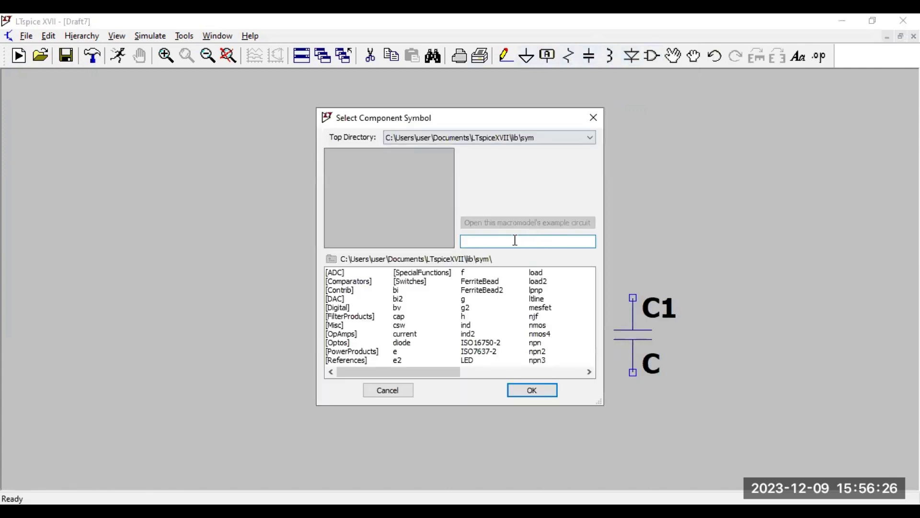
{"action": "type", "text": "vo"}
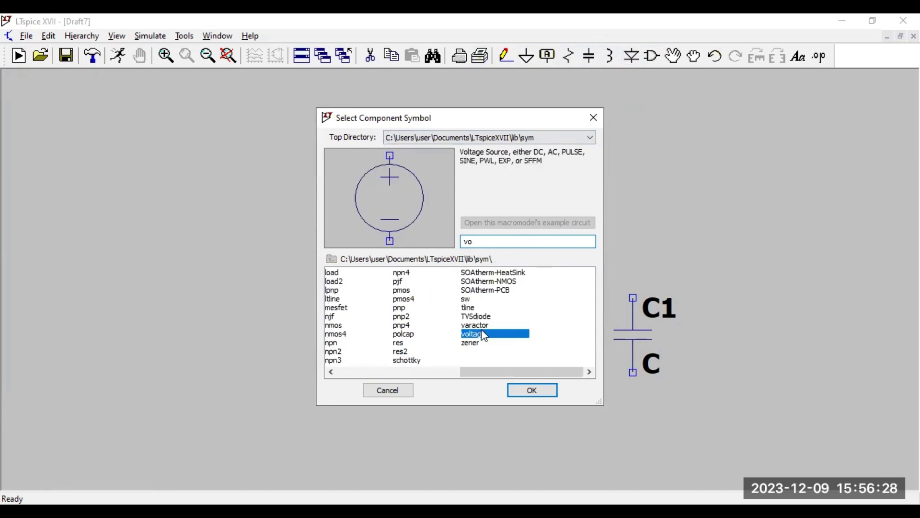
{"action": "left_click", "coordinate": [482, 333]}
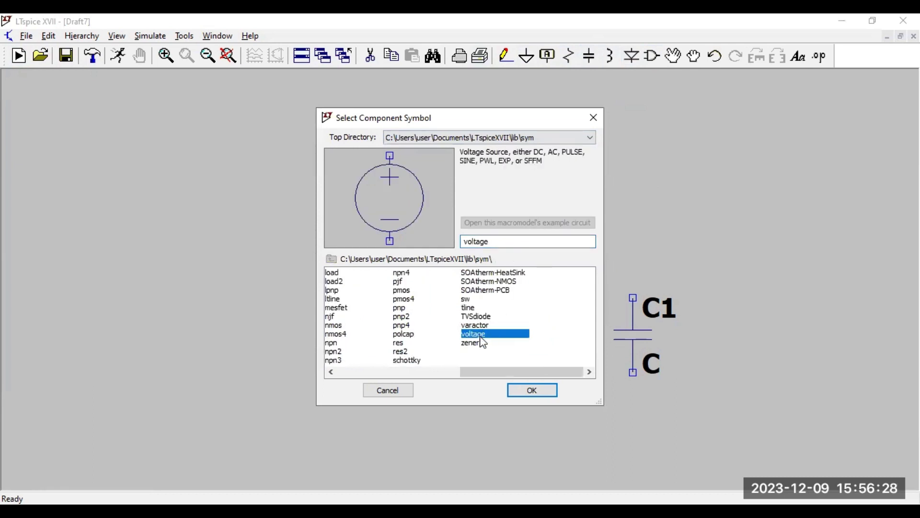
{"action": "left_click", "coordinate": [532, 389]}
{"action": "key", "text": "Escape"}
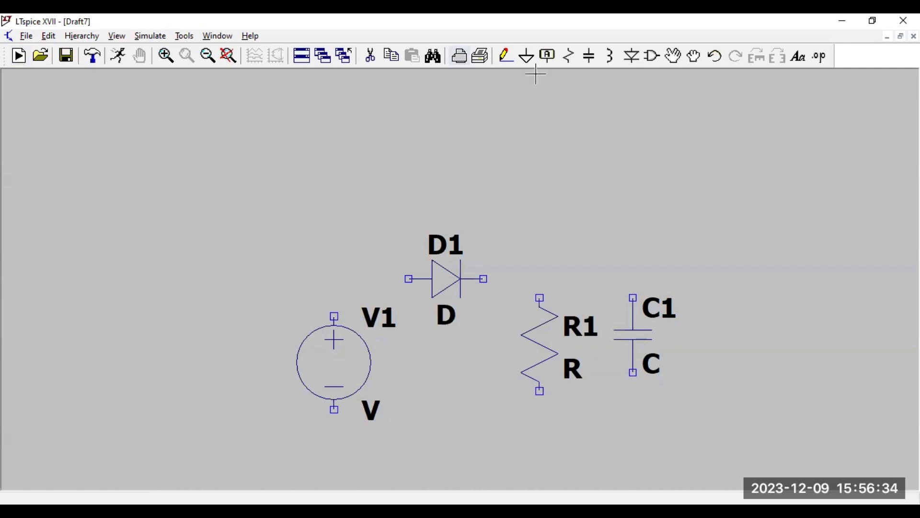
{"action": "key", "text": "g"}
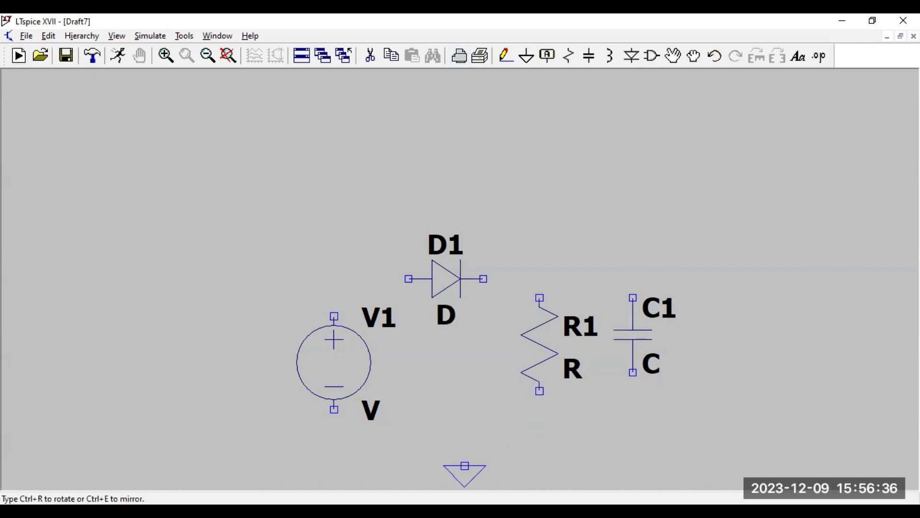
{"action": "left_click", "coordinate": [463, 451]}
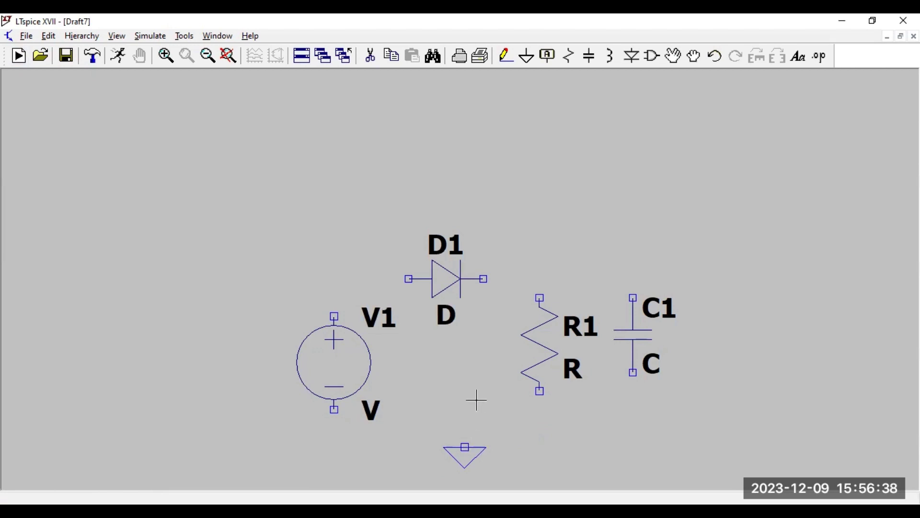
Wire V1's positive terminal to D1, and D1 across to the tops of R1 and C1.
{"action": "left_click", "coordinate": [506, 56]}
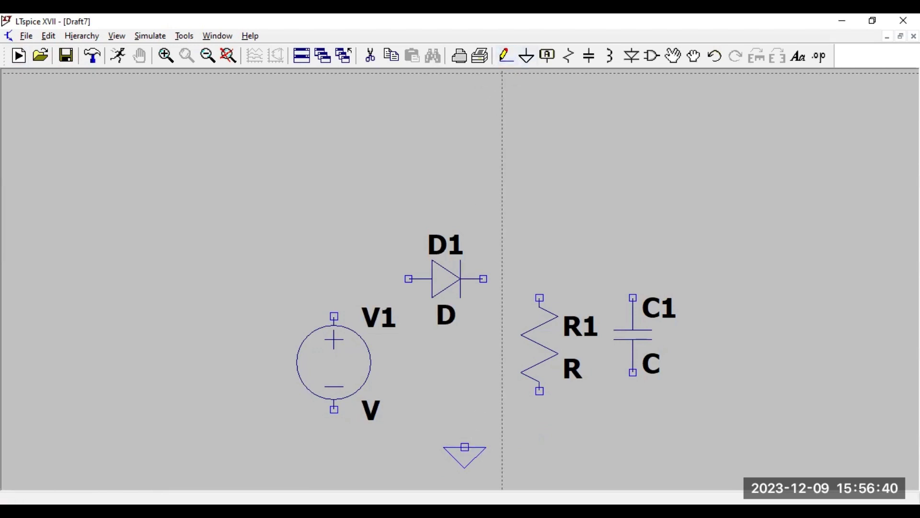
{"action": "left_click", "coordinate": [335, 317]}
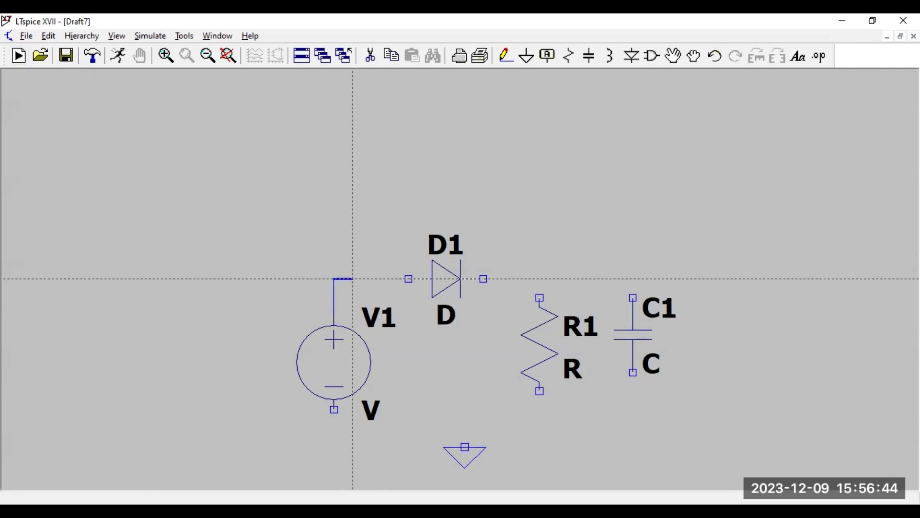
{"action": "left_click", "coordinate": [409, 279]}
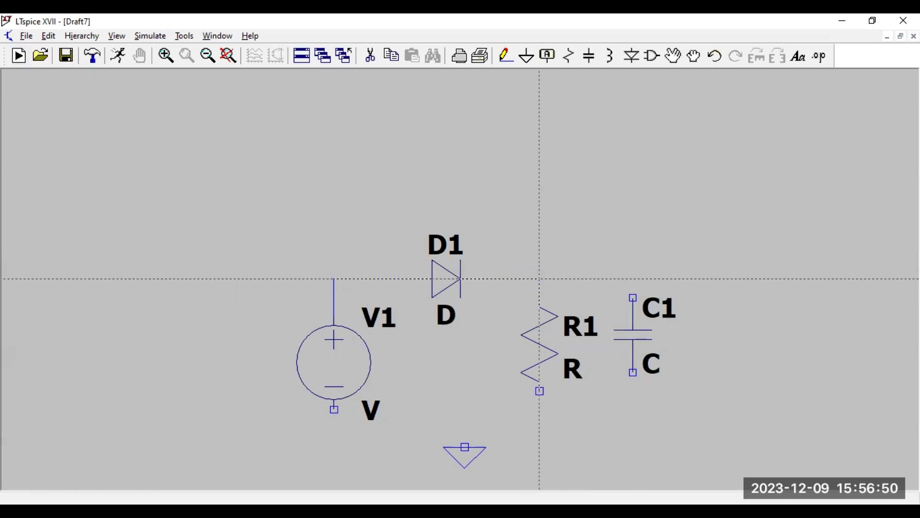
{"action": "left_click", "coordinate": [540, 278]}
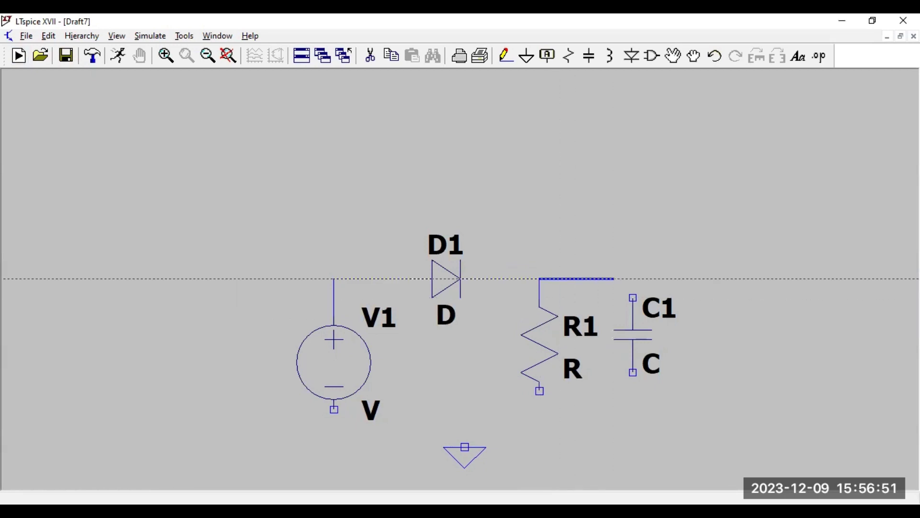
{"action": "left_click", "coordinate": [633, 279]}
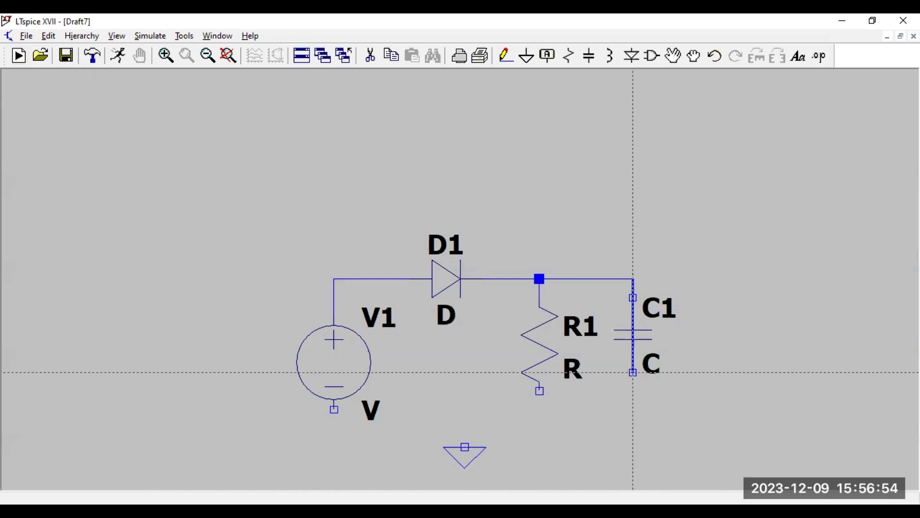
Wire the bottoms of C1 and R1 back to V1's negative terminal and attach ground.
{"action": "right_click", "coordinate": [633, 372]}
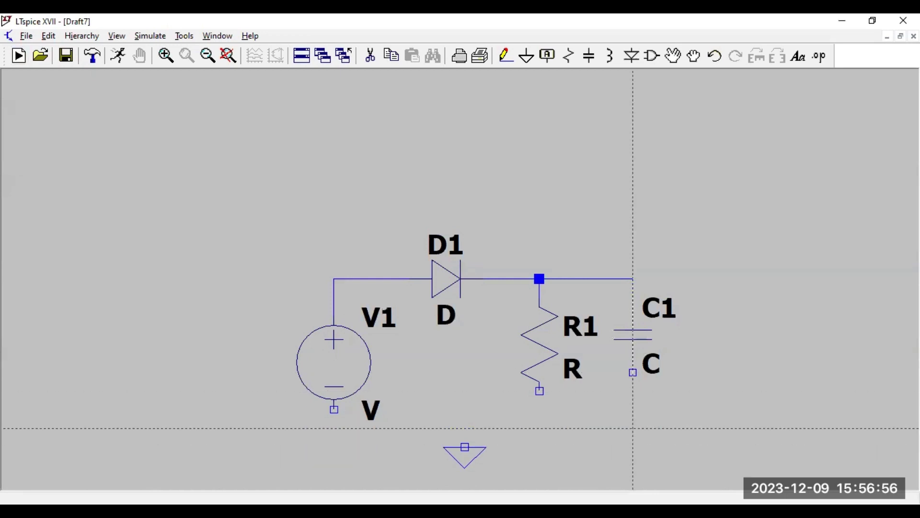
{"action": "left_click", "coordinate": [633, 428]}
{"action": "left_click", "coordinate": [540, 428]}
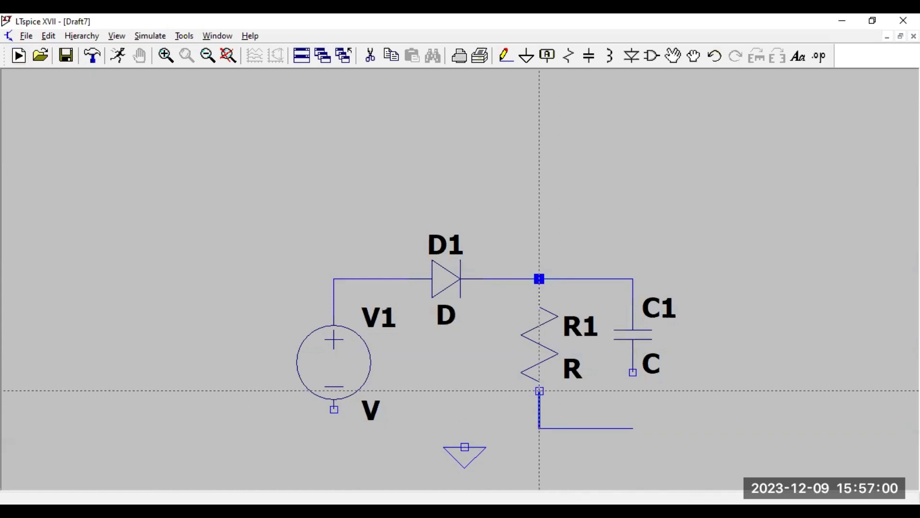
{"action": "left_click", "coordinate": [540, 391]}
{"action": "left_click", "coordinate": [633, 372]}
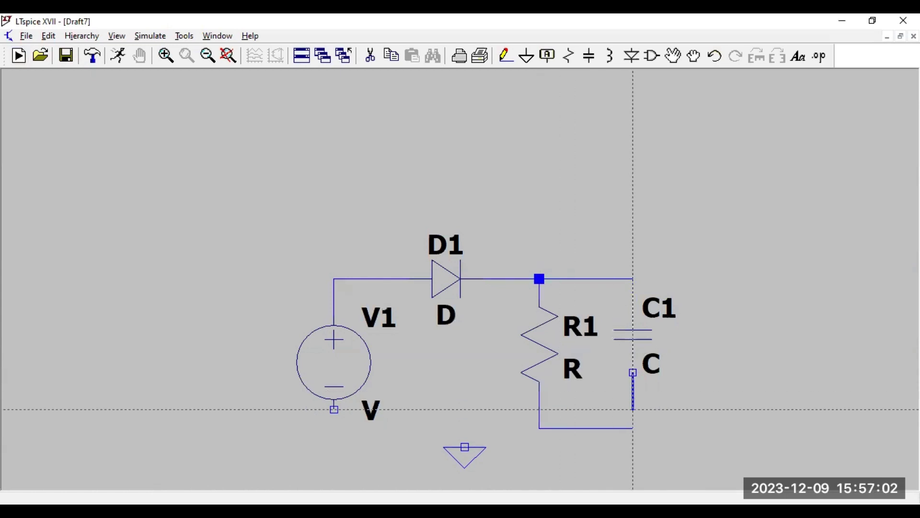
{"action": "left_click", "coordinate": [633, 429]}
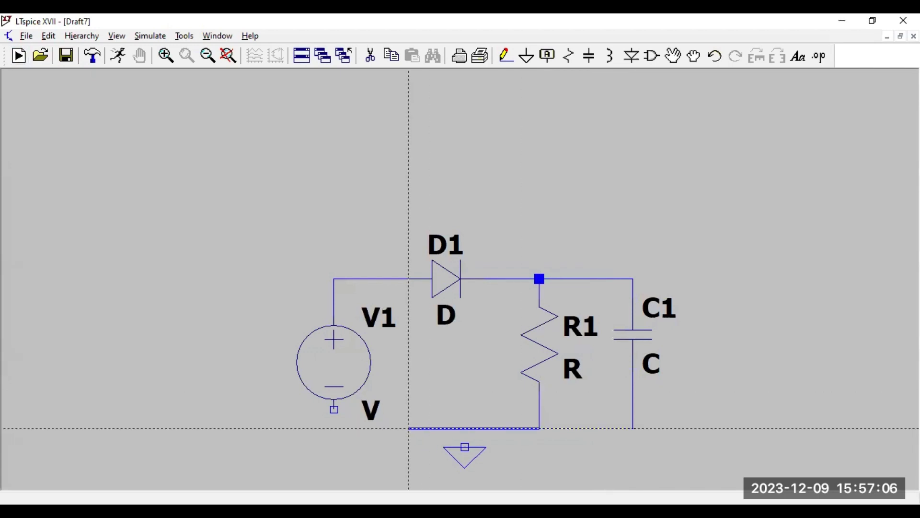
{"action": "left_click", "coordinate": [334, 429]}
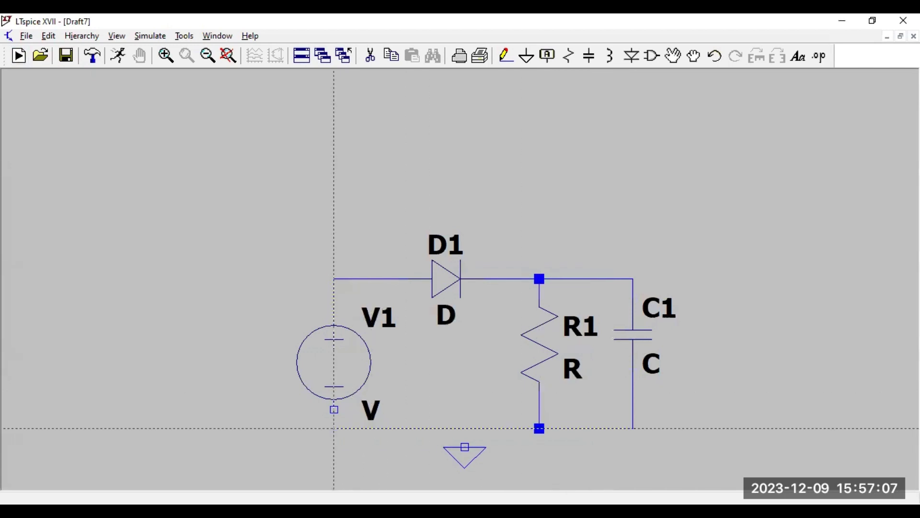
{"action": "left_click", "coordinate": [334, 399]}
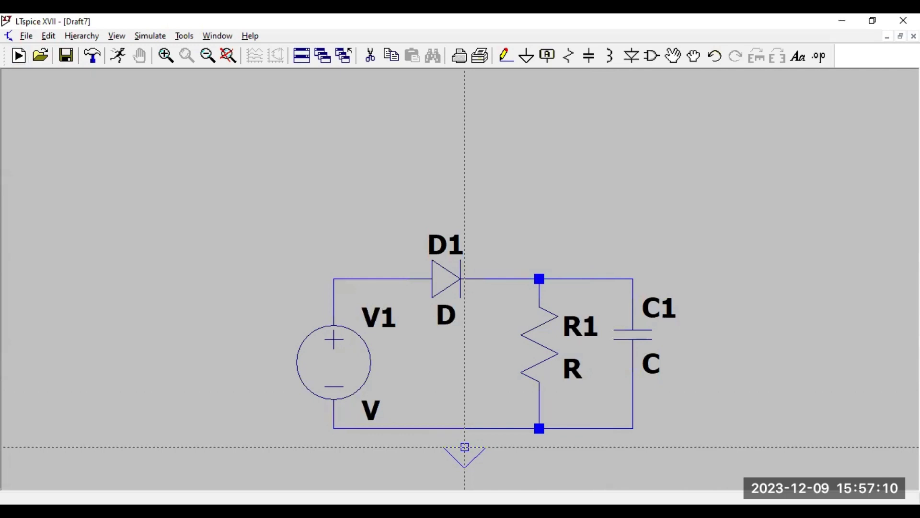
{"action": "left_click", "coordinate": [465, 428]}
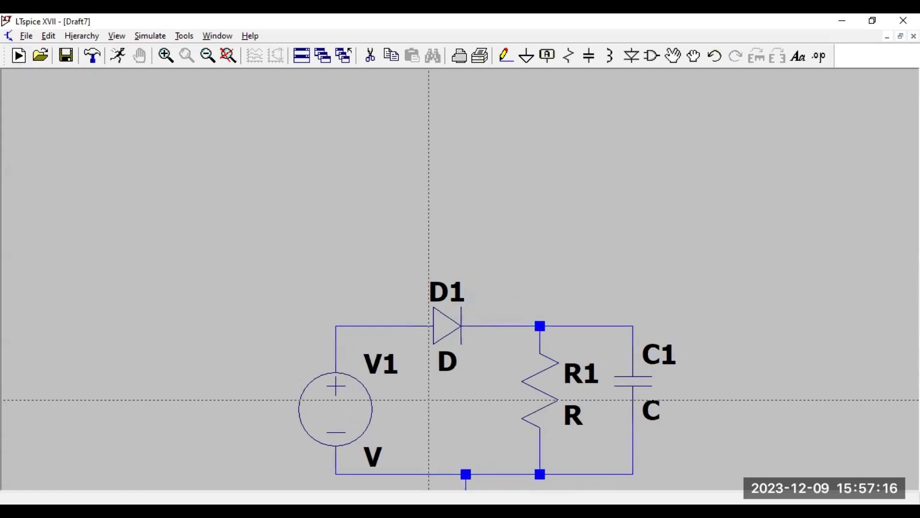
Make V1 a SINE source with 10 V amplitude and 50 Hz frequency.
{"action": "right_click", "coordinate": [354, 404]}
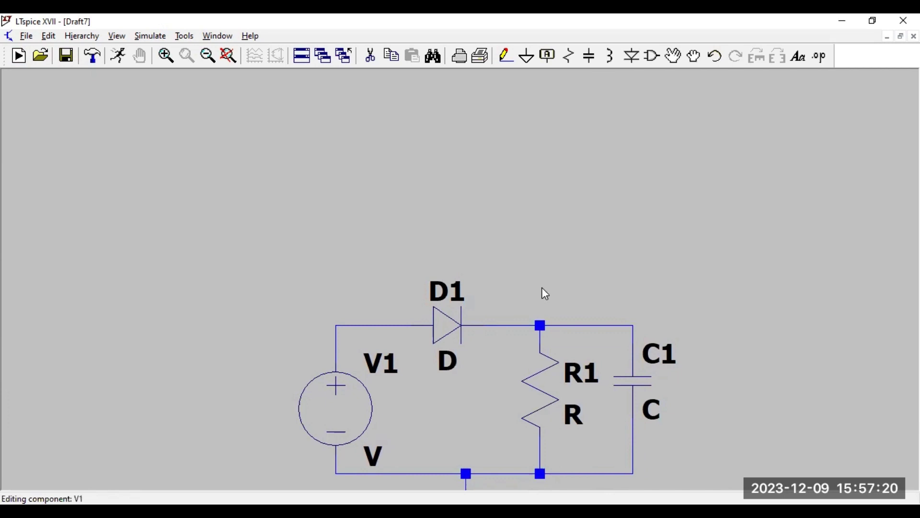
{"action": "left_click", "coordinate": [321, 169]}
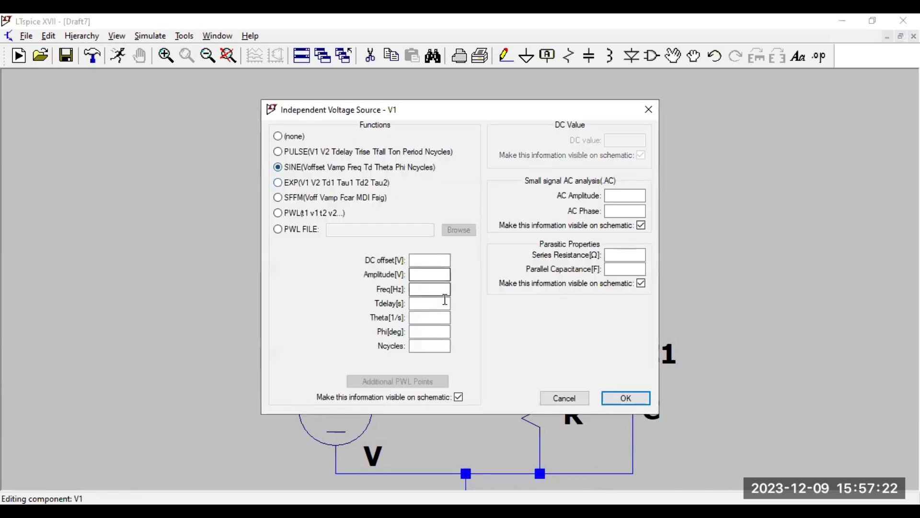
{"action": "left_click", "coordinate": [424, 274]}
{"action": "type", "text": "10"}
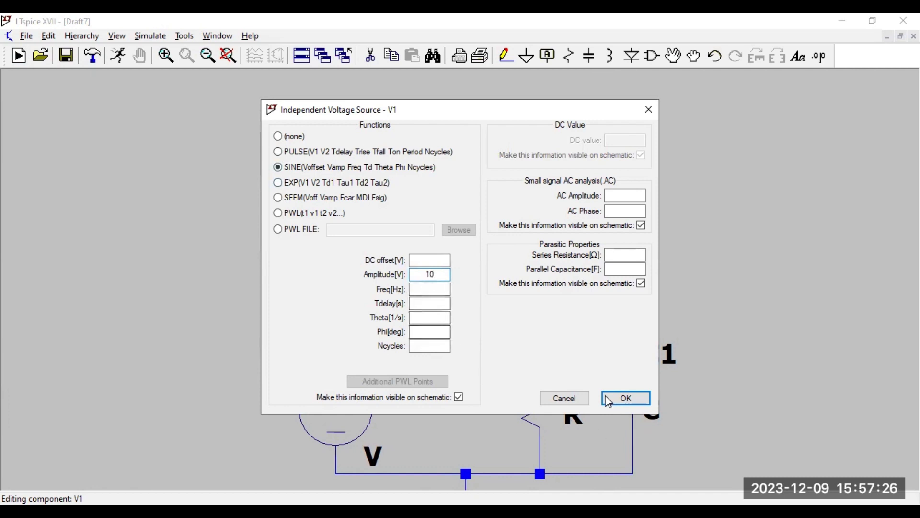
{"action": "left_click", "coordinate": [432, 290]}
{"action": "type", "text": "50"}
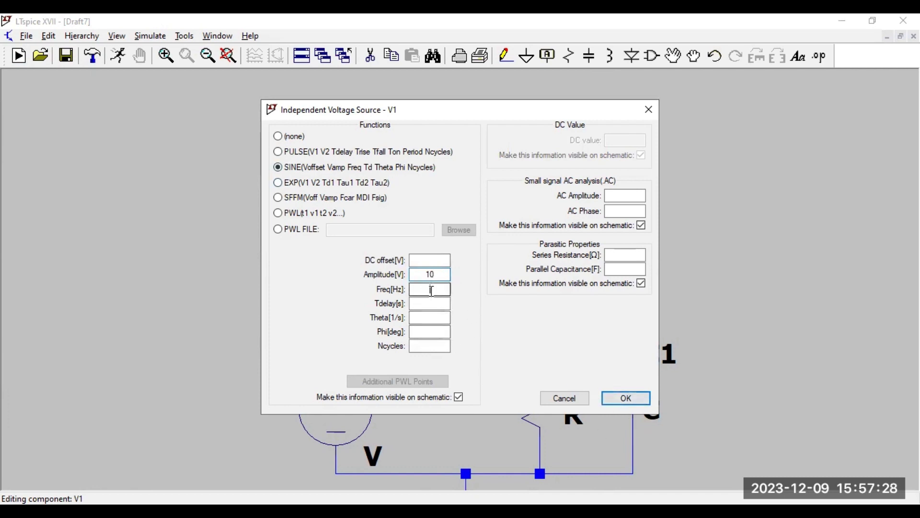
{"action": "left_click", "coordinate": [626, 398]}
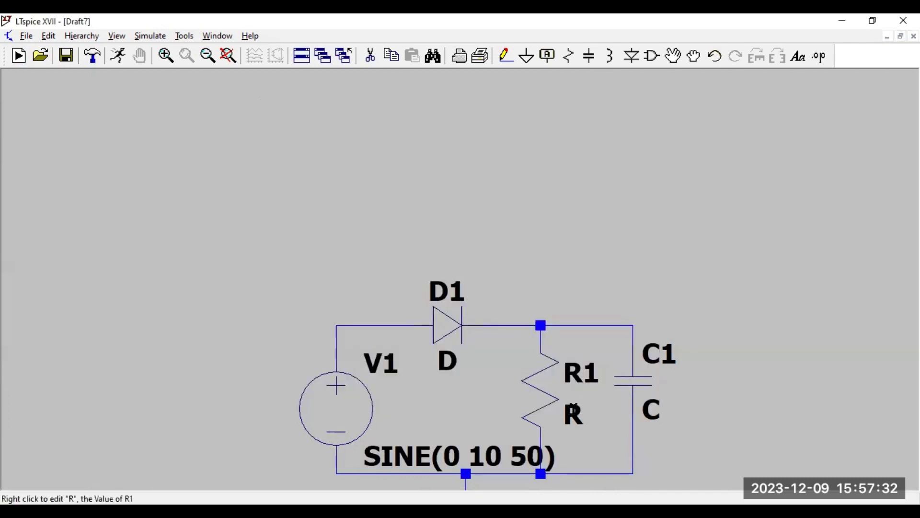
Set diode D1 to the 1N4148 model.
{"action": "left_click_drag", "start_coordinate": [493, 388], "coordinate": [478, 274]}
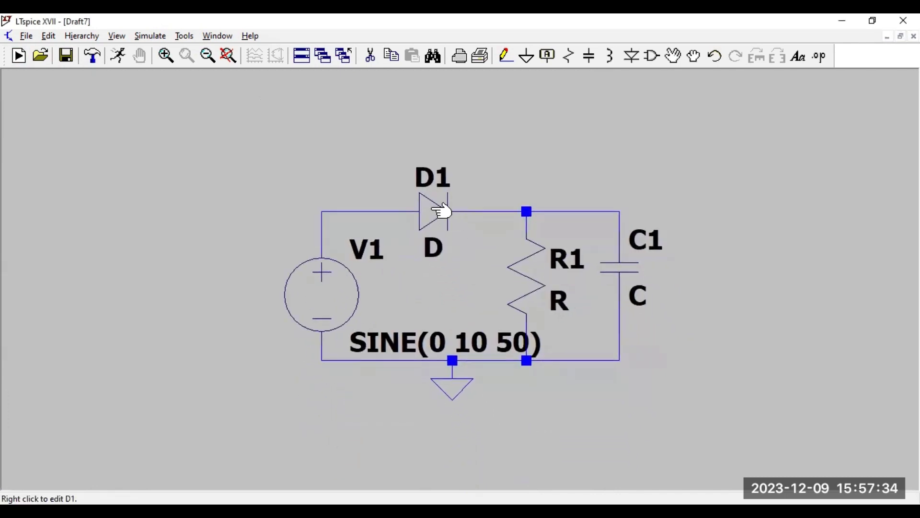
{"action": "right_click", "coordinate": [445, 243]}
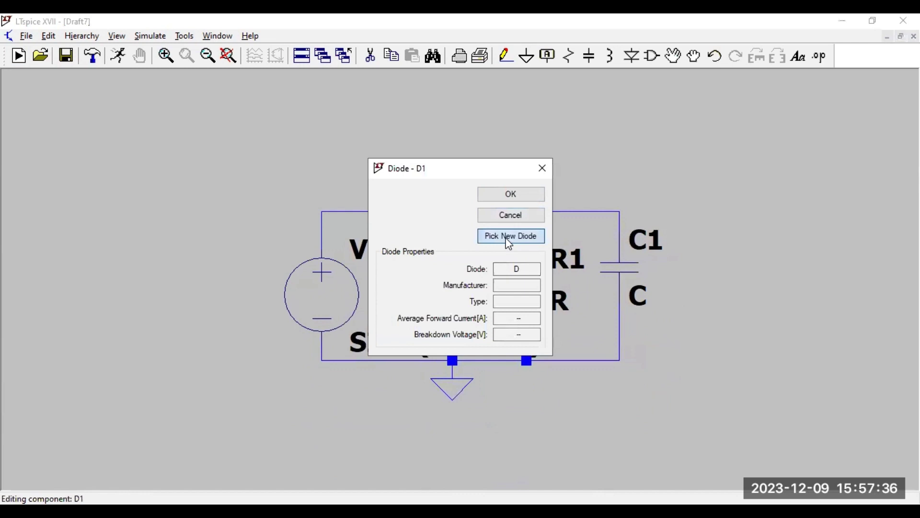
{"action": "left_click", "coordinate": [318, 262]}
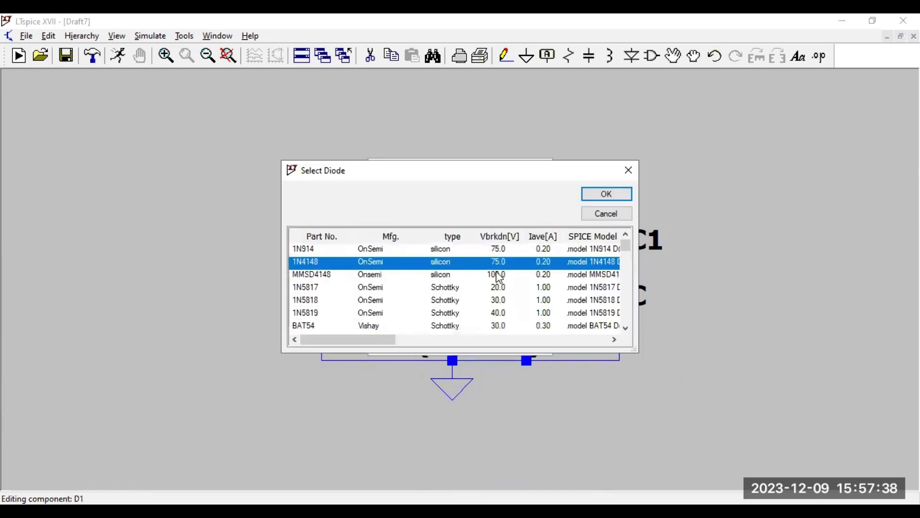
{"action": "left_click", "coordinate": [617, 202]}
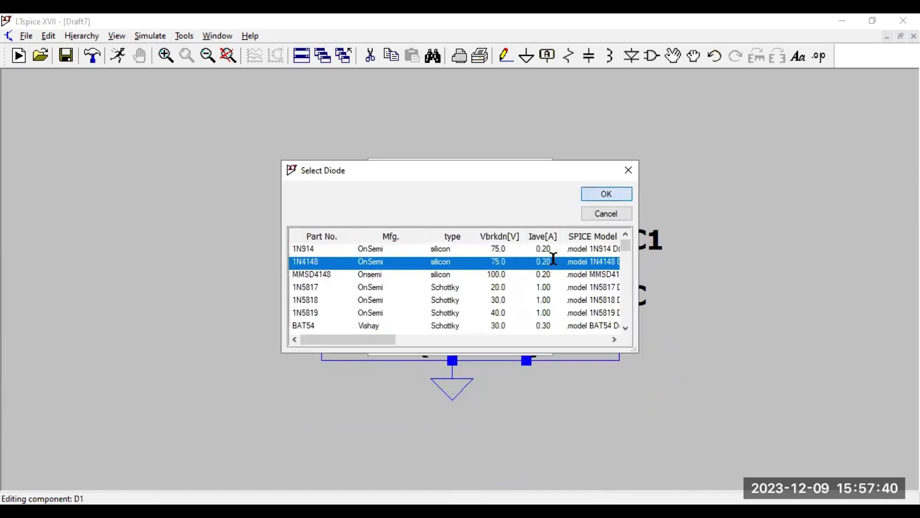
{"action": "left_click", "coordinate": [432, 244]}
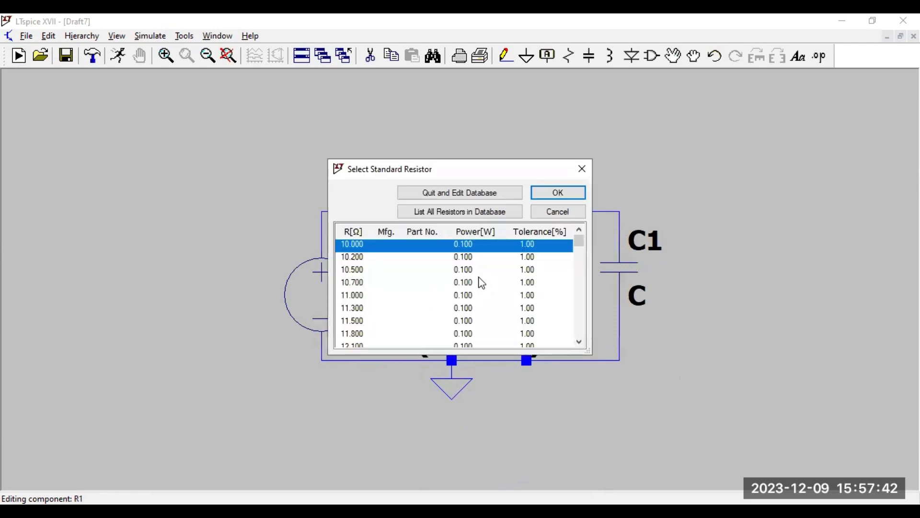
Set R1 to 1.00K and C1 to a 10µF electrolytic capacitor.
{"action": "left_click_drag", "start_coordinate": [581, 244], "coordinate": [569, 278]}
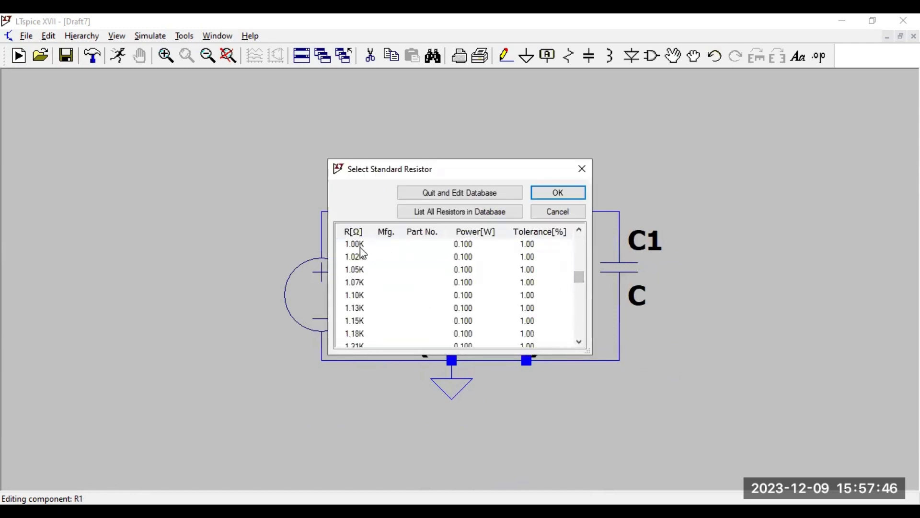
{"action": "left_click", "coordinate": [386, 247]}
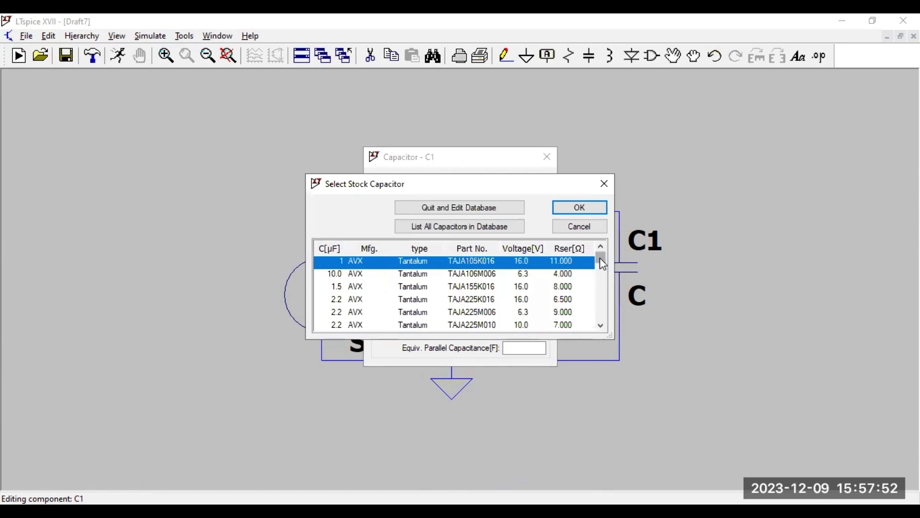
{"action": "left_click_drag", "start_coordinate": [599, 259], "coordinate": [599, 298]}
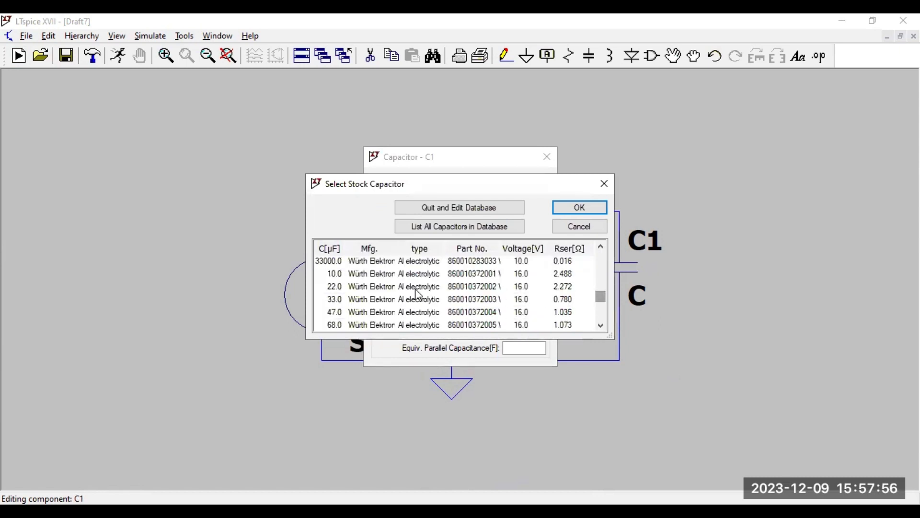
{"action": "left_click", "coordinate": [338, 275]}
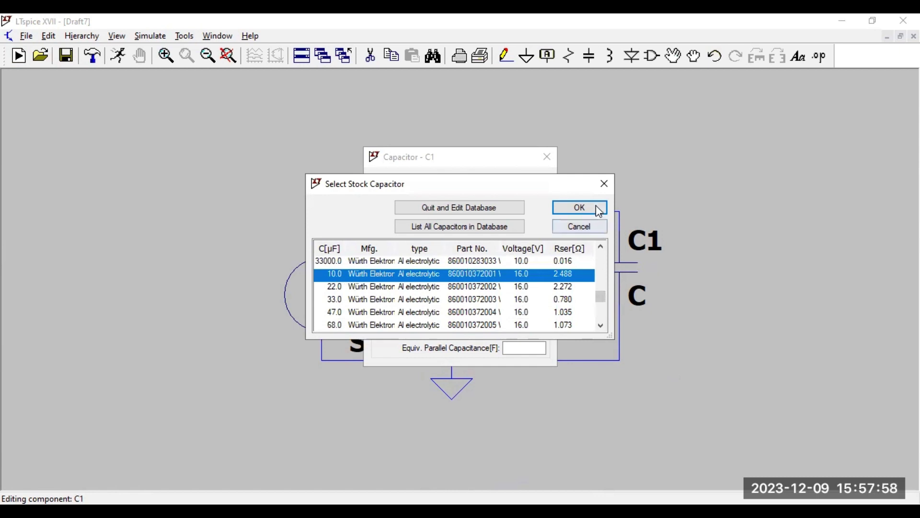
{"action": "key", "text": "Return"}
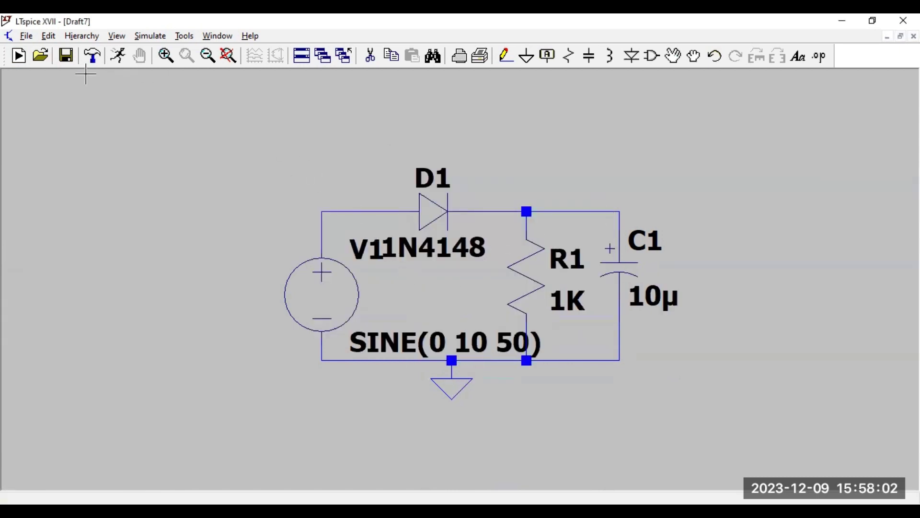
Add a .tran analysis with 0.05 s stop time and run the simulation.
{"action": "left_click", "coordinate": [117, 57]}
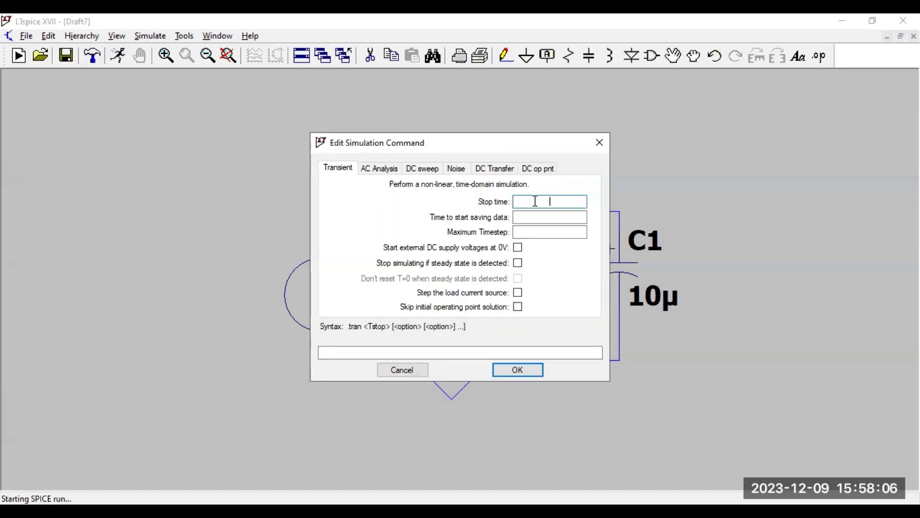
{"action": "type", "text": ".05"}
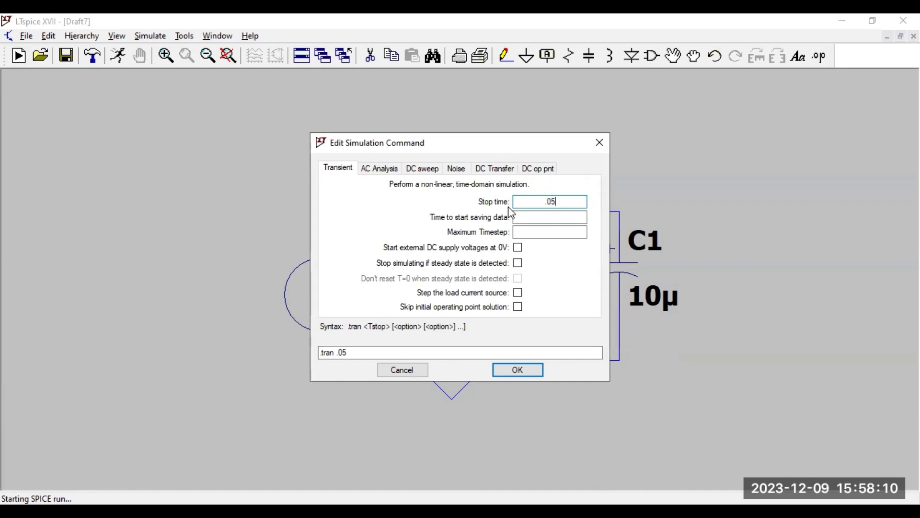
{"action": "left_click", "coordinate": [524, 370]}
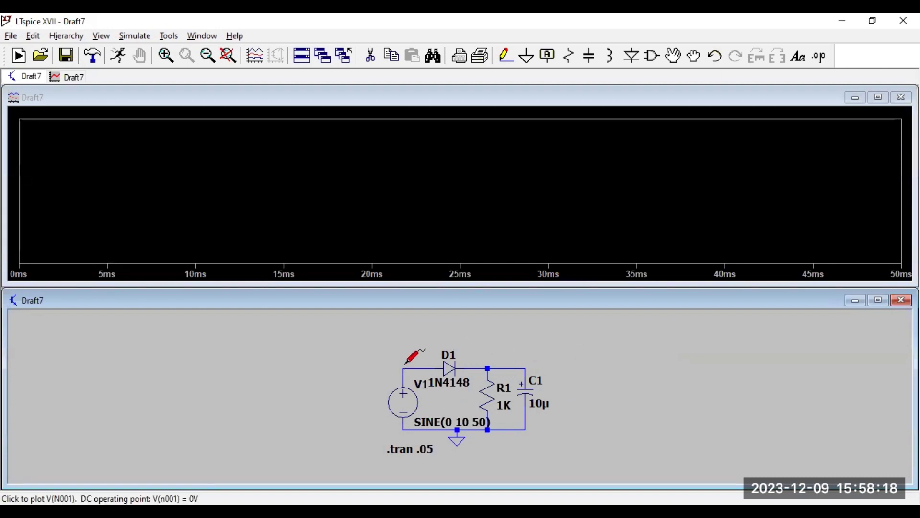
Probe the capacitor node for V(n002) and the source node for V(n001).
{"action": "left_click", "coordinate": [526, 366]}
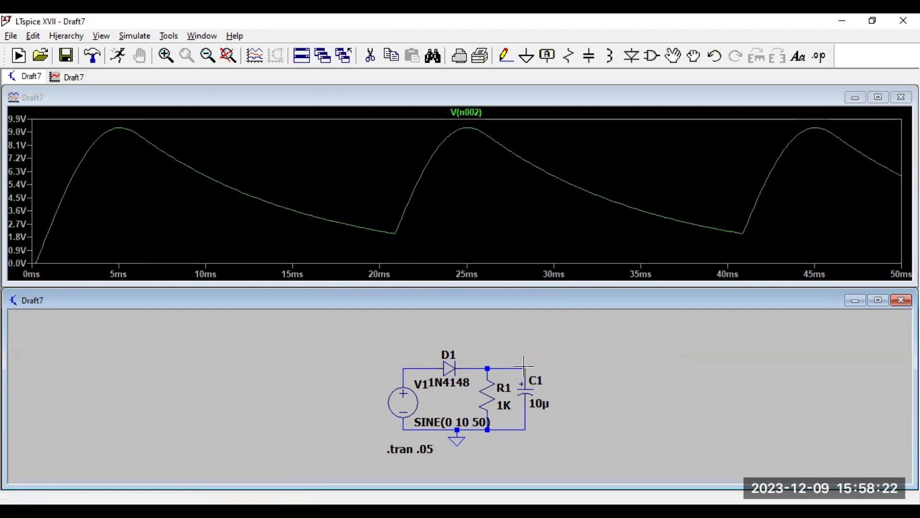
{"action": "left_click", "coordinate": [406, 367]}
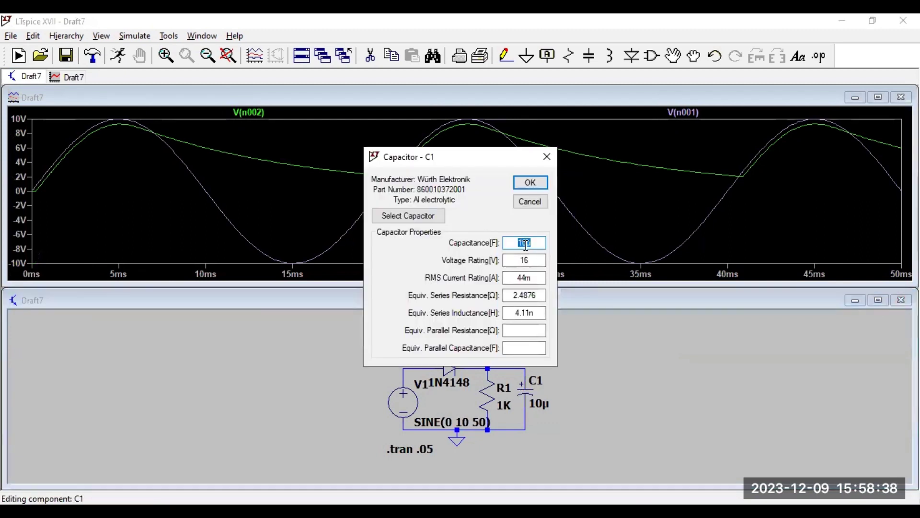
Set C1's capacitance to 100µ and re-run the transient simulation.
{"action": "type", "text": "0"}
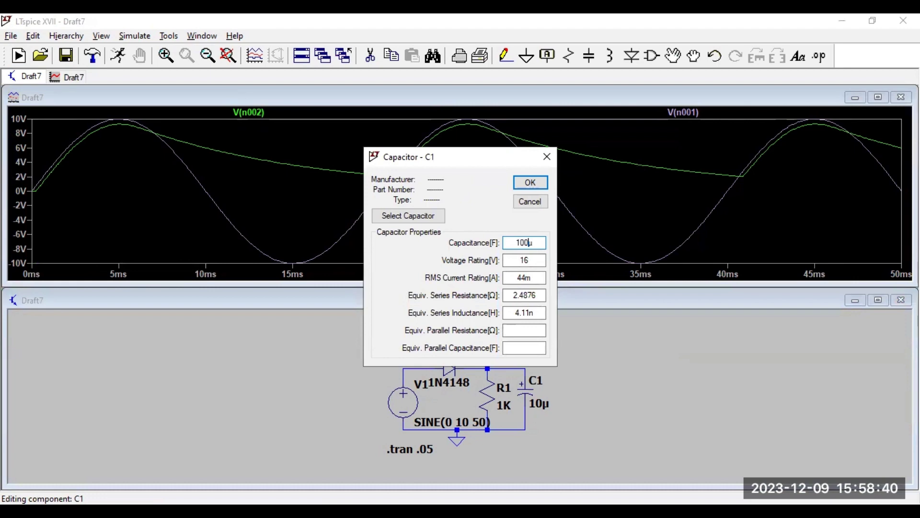
{"action": "left_click", "coordinate": [530, 187]}
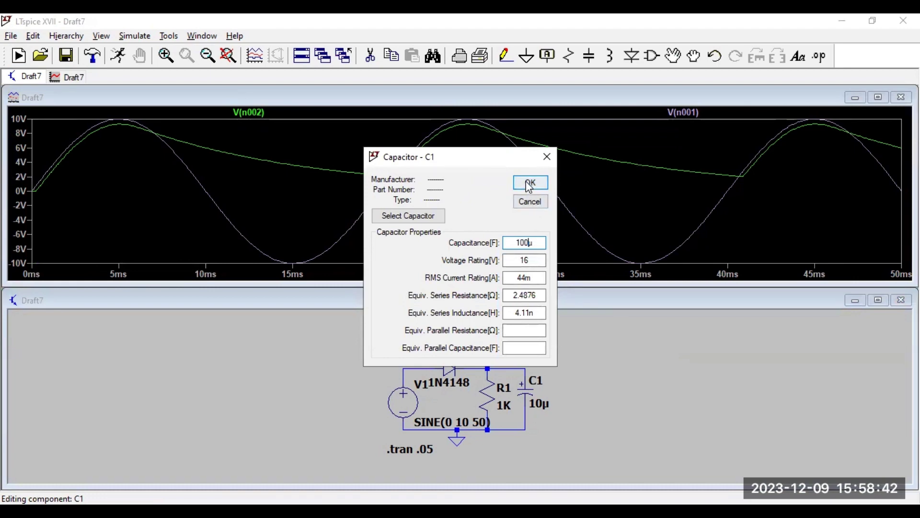
{"action": "left_click", "coordinate": [529, 187]}
{"action": "key", "text": "Return"}
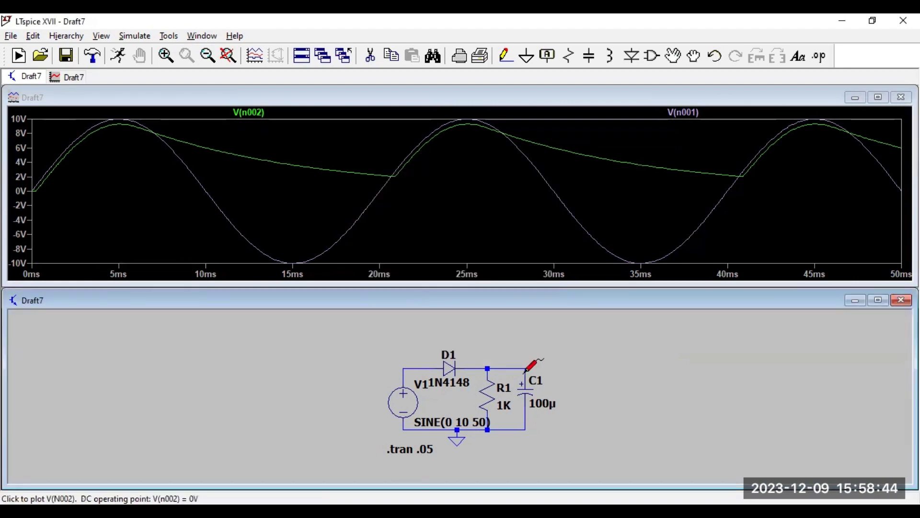
{"action": "left_click", "coordinate": [118, 57]}
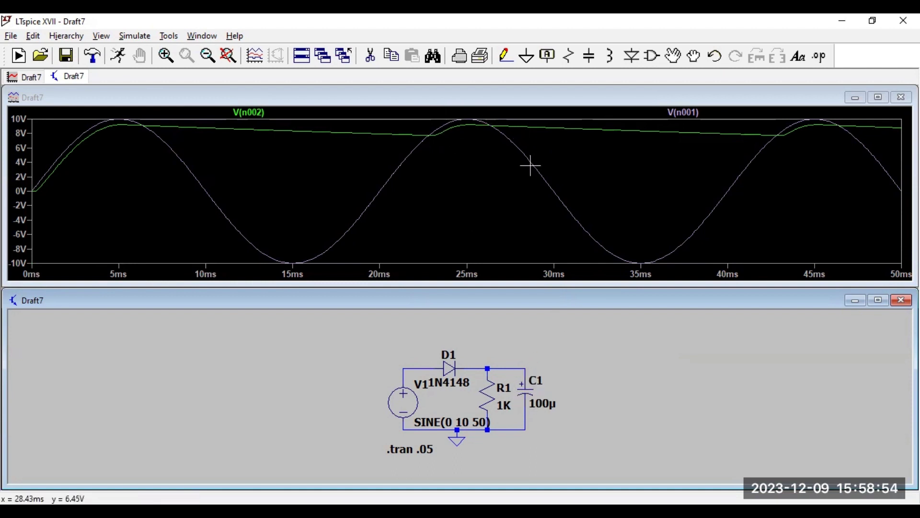
Raise C1's capacitance to 1000µ and re-run the simulation.
{"action": "right_click", "coordinate": [530, 394]}
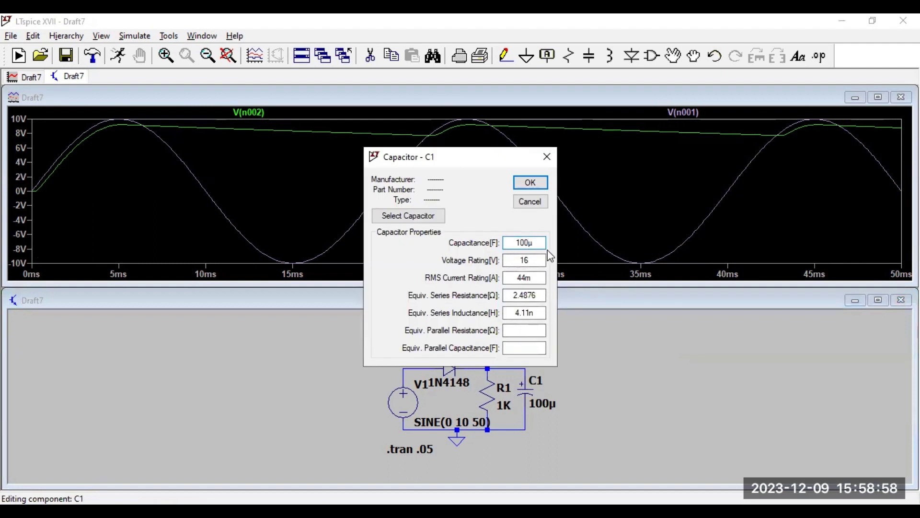
{"action": "type", "text": "0"}
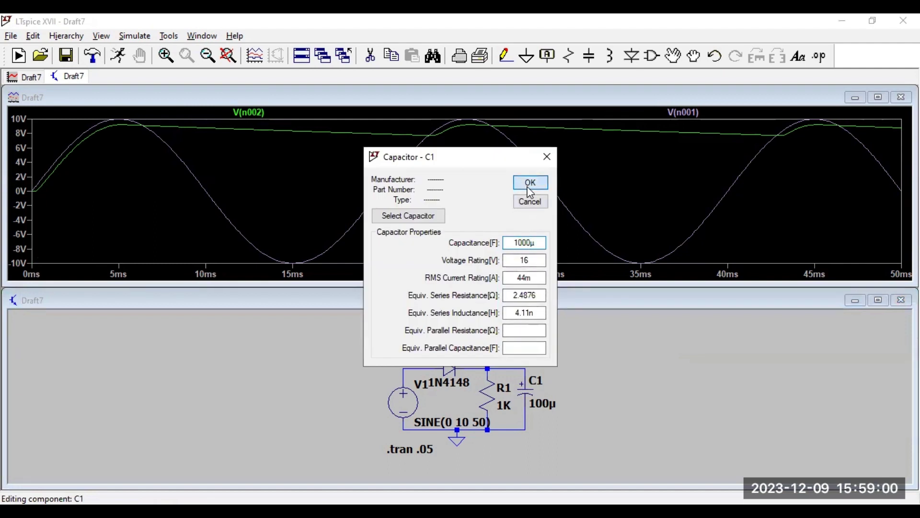
{"action": "left_click", "coordinate": [530, 183]}
{"action": "left_click", "coordinate": [119, 56]}
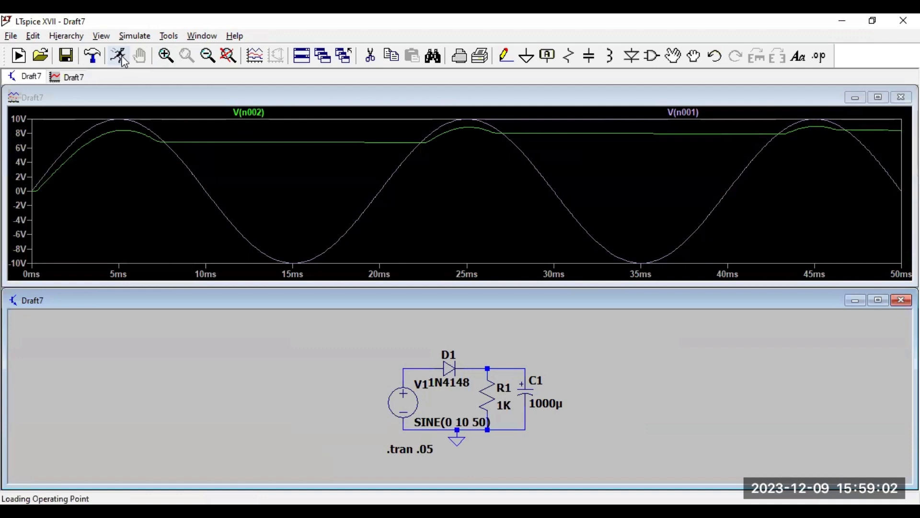